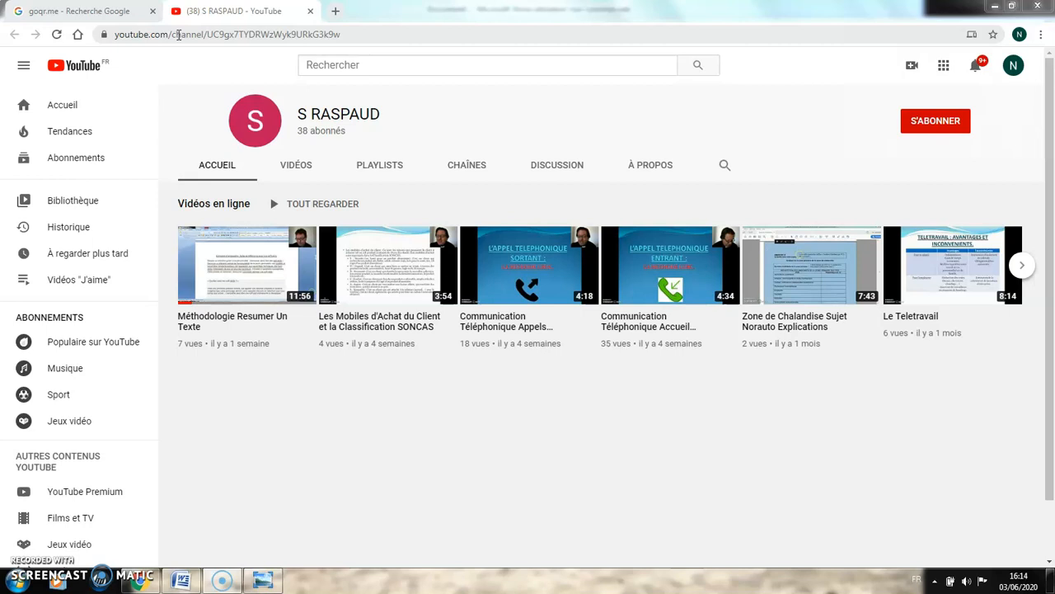
Copy the full web address of the open YouTube channel page.
left_click(178, 36)
key("ctrl+c")
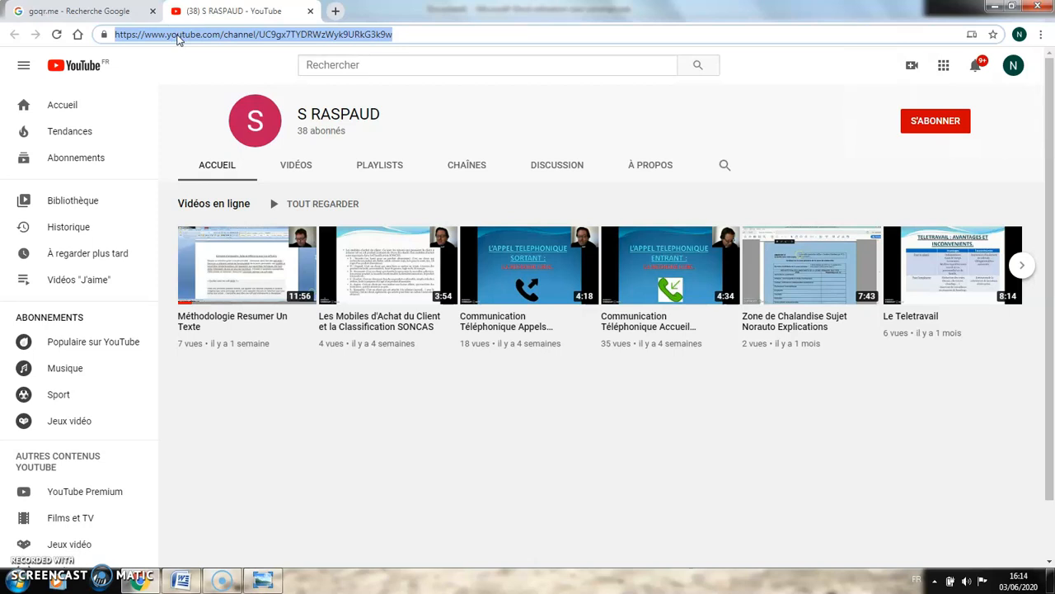
right_click(177, 38)
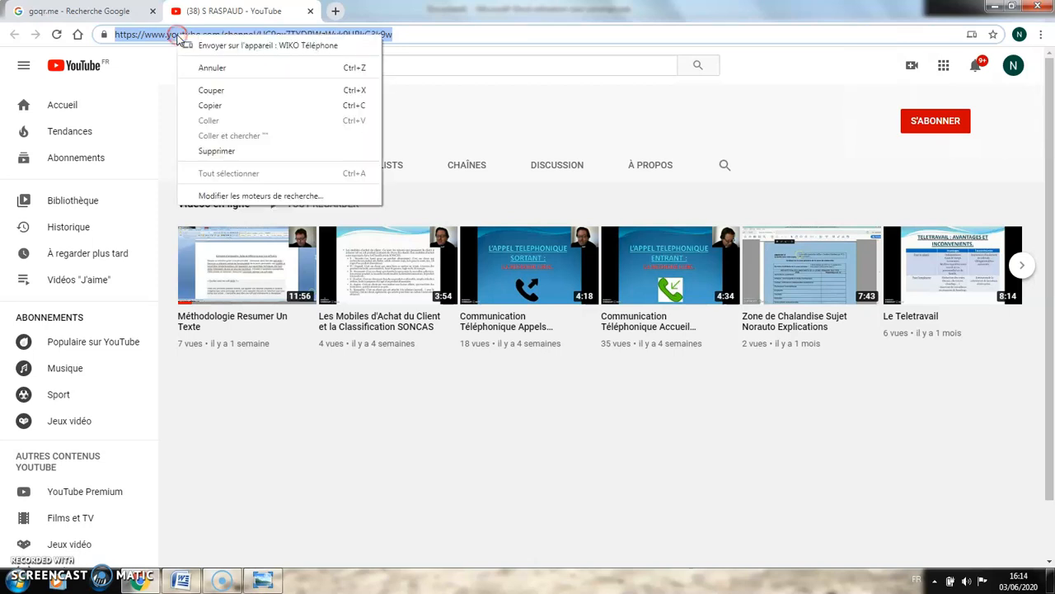
left_click(198, 107)
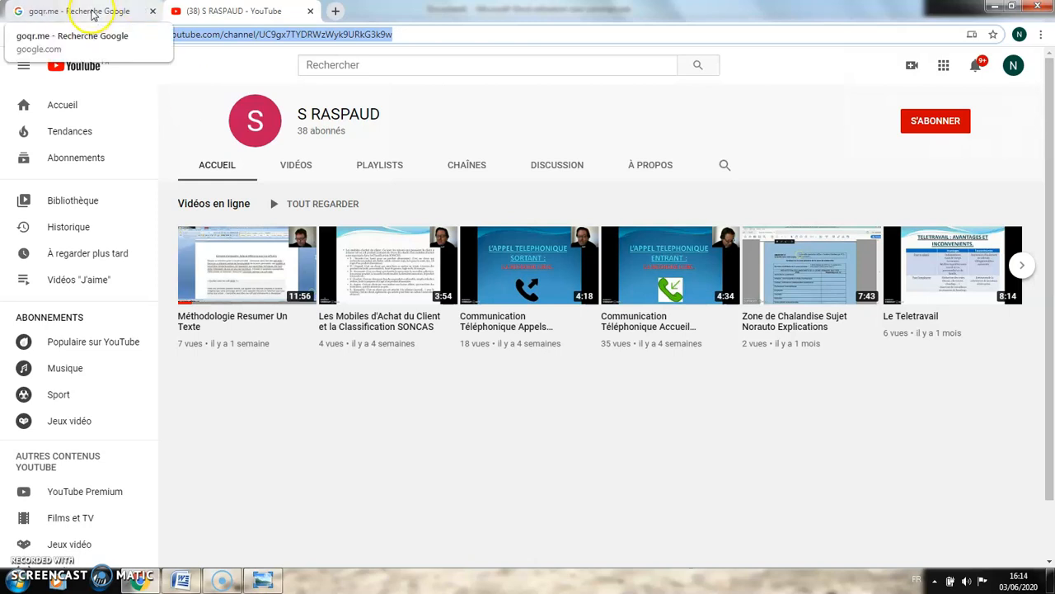
Open the goqr.me QR Code Generator result from the Google search in a new tab and switch to it.
left_click(93, 16)
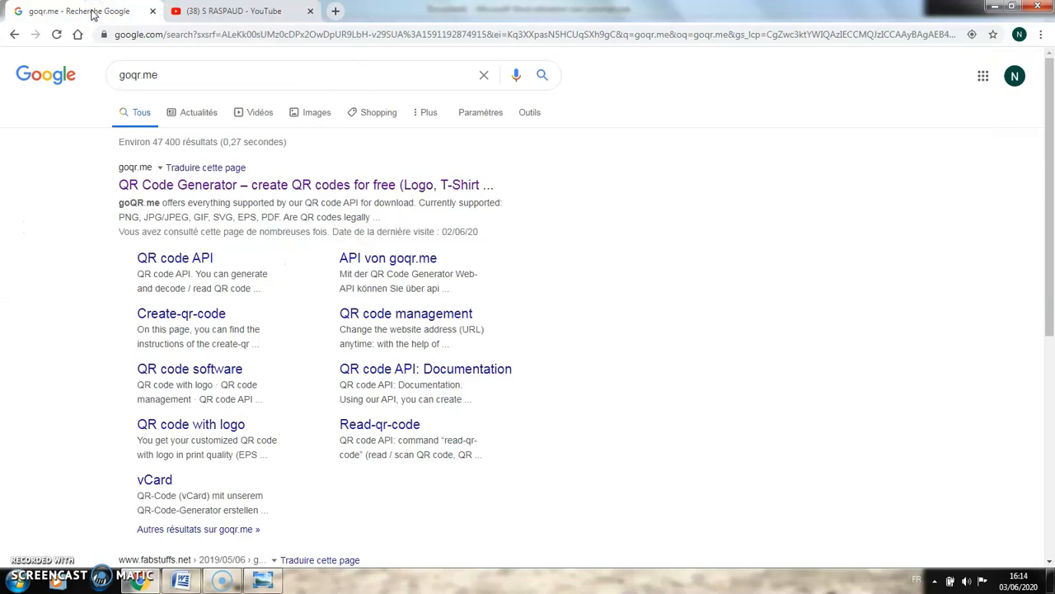
left_click(118, 77)
left_click(130, 188)
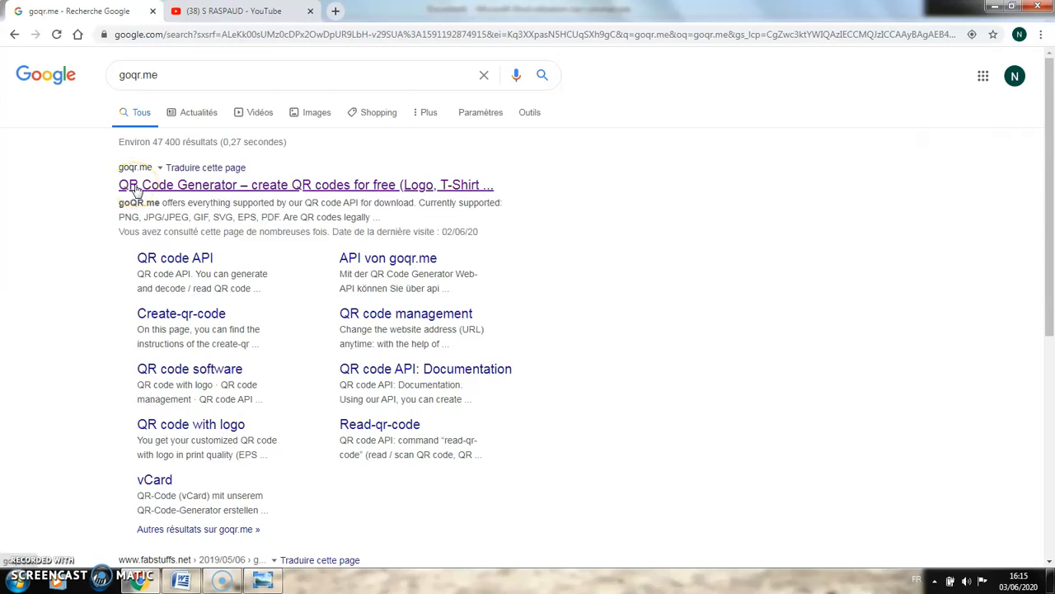
right_click(135, 188)
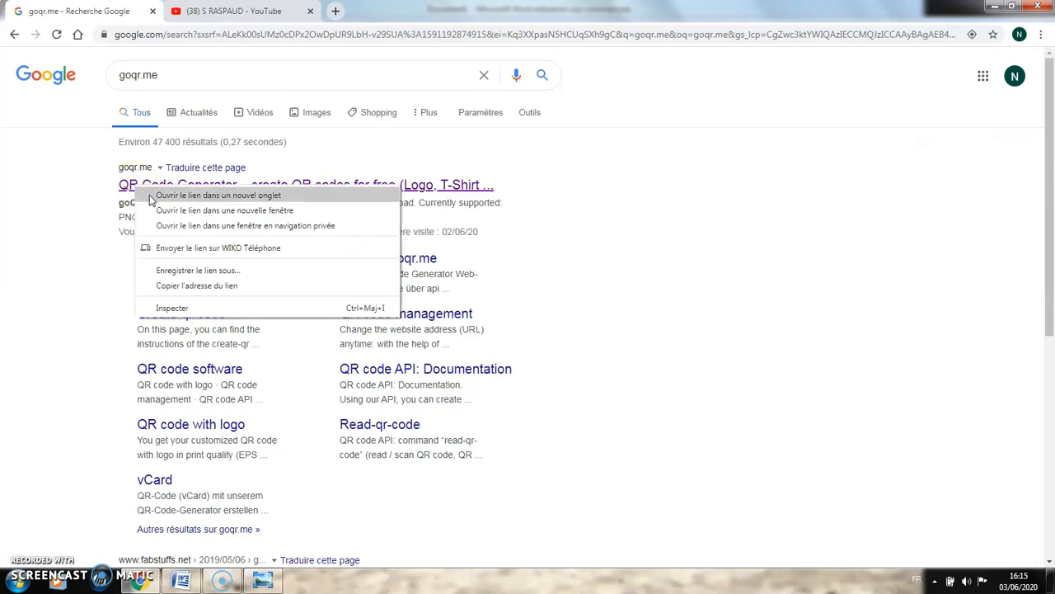
left_click(152, 197)
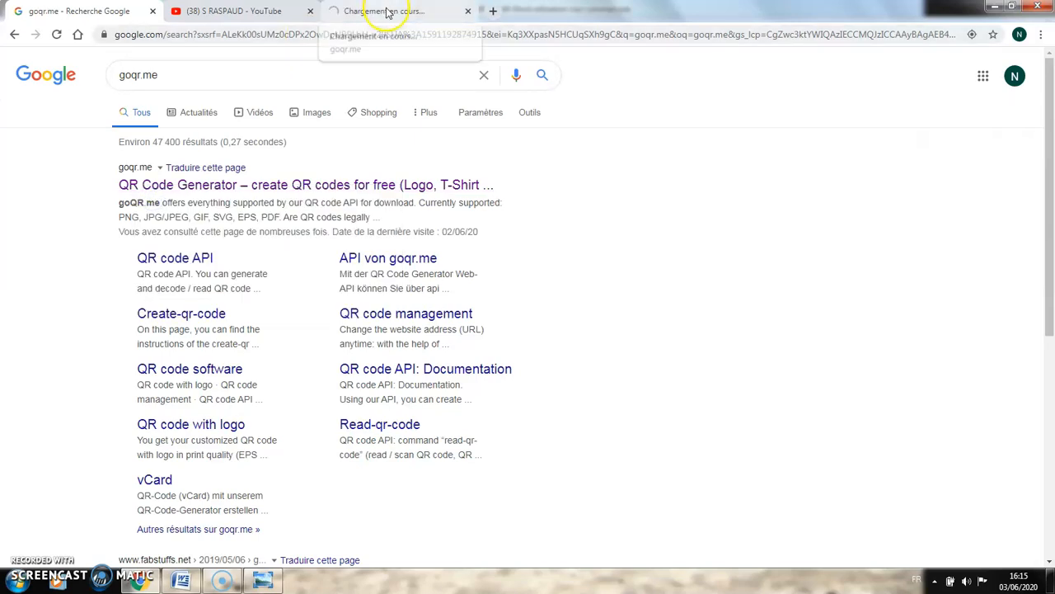
left_click(387, 11)
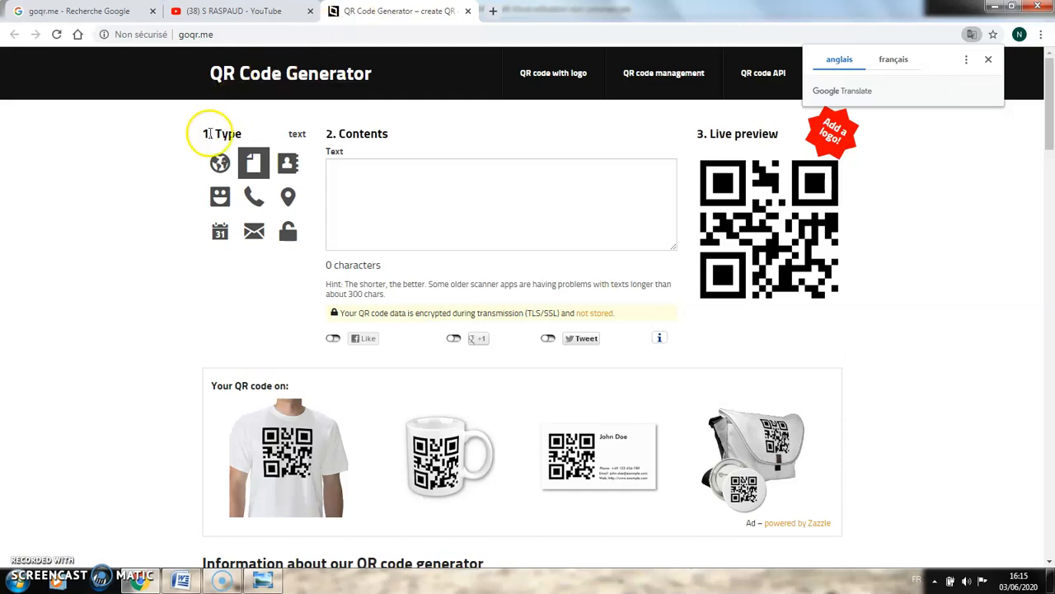
left_click(216, 161)
left_click(251, 160)
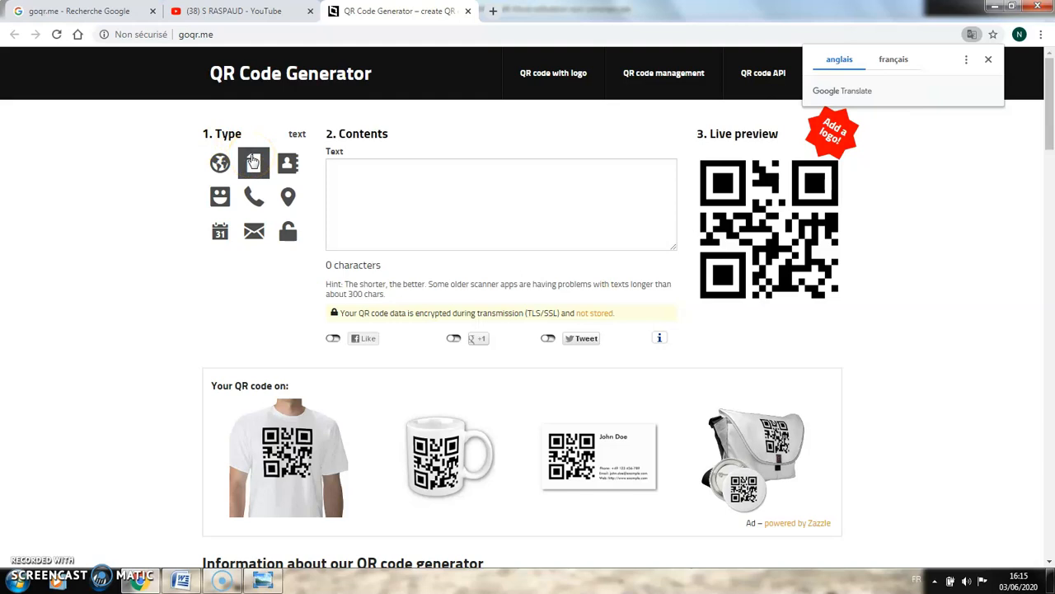
left_click(257, 125)
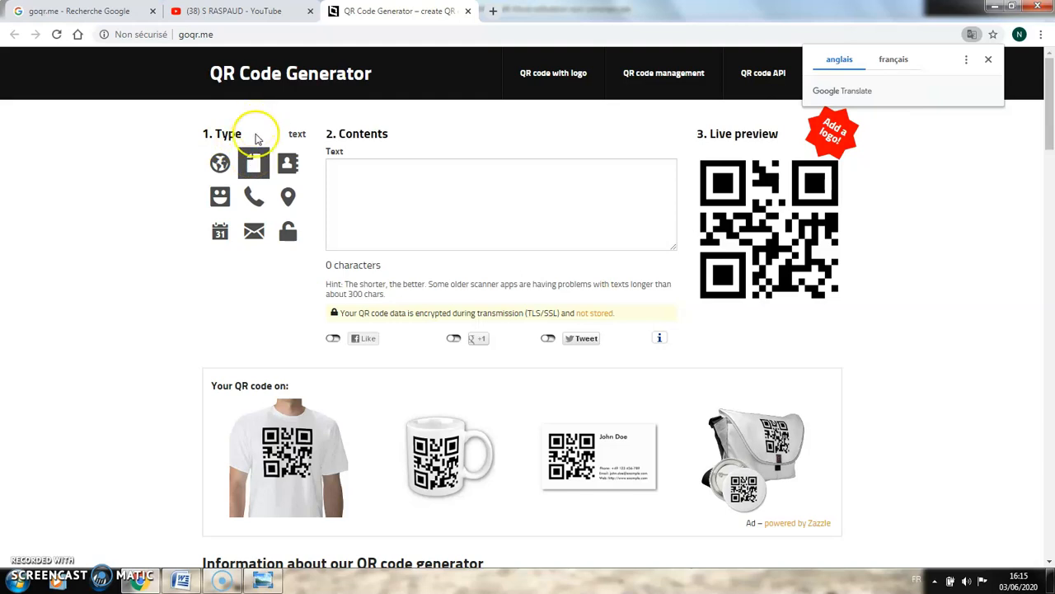
left_click(254, 198)
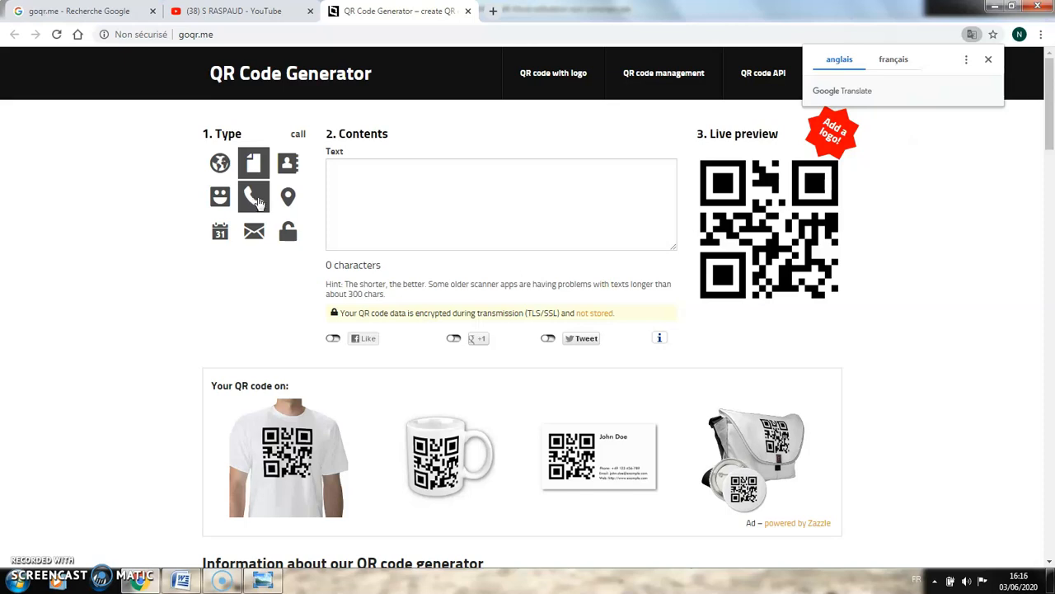
left_click(285, 198)
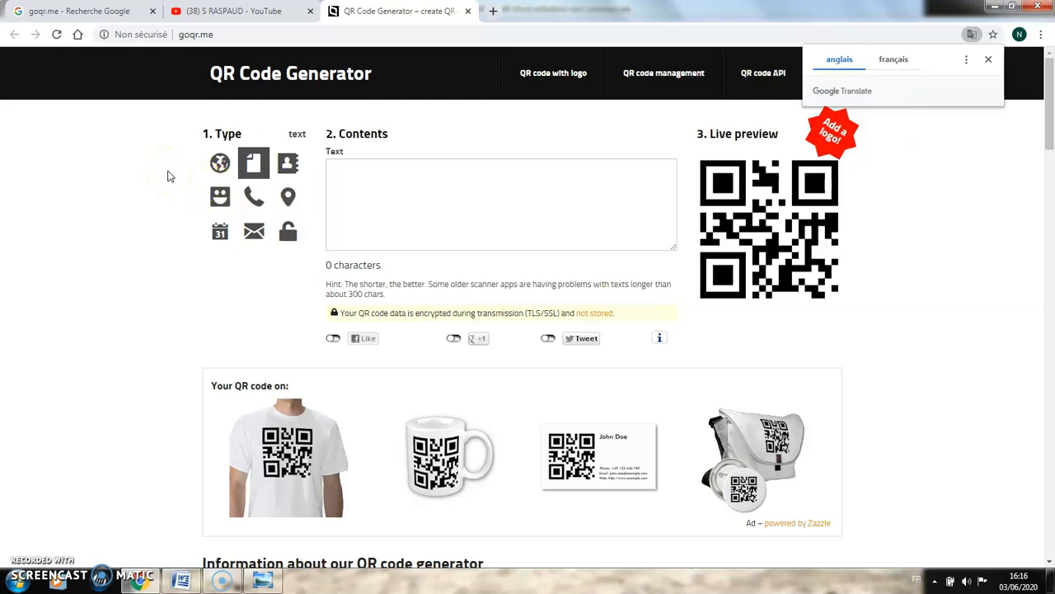
Choose the url QR code type and paste the copied YouTube channel link as the website address.
left_click(216, 166)
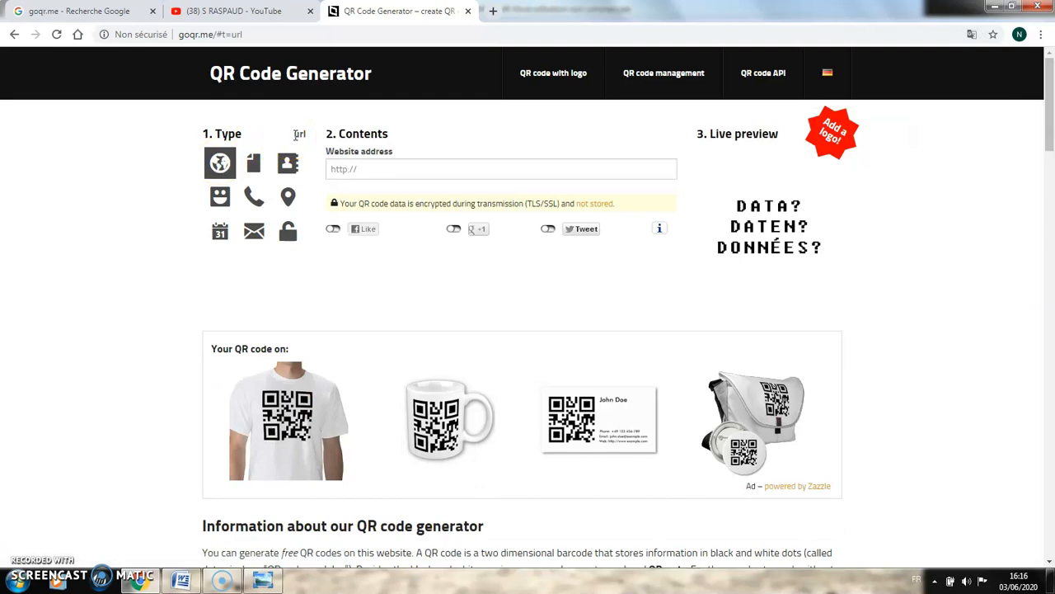
left_click(357, 169)
right_click(357, 169)
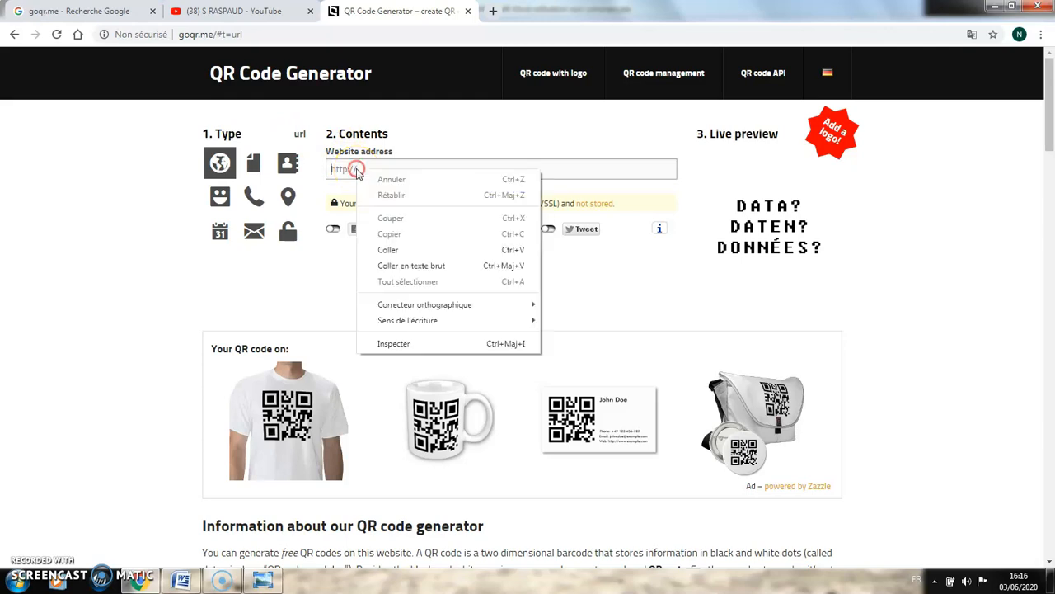
left_click(386, 250)
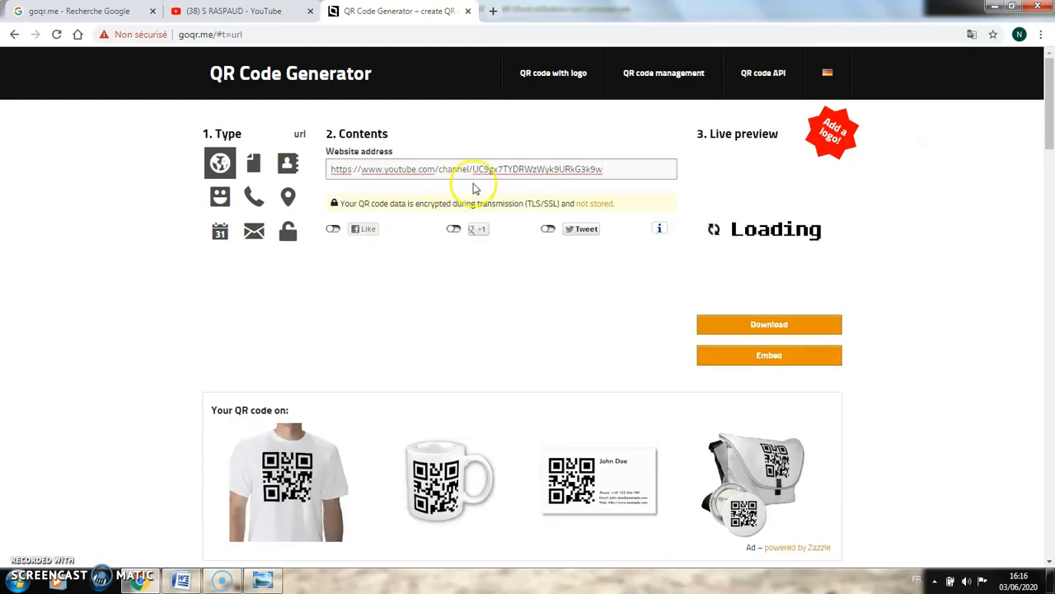
left_click(611, 167)
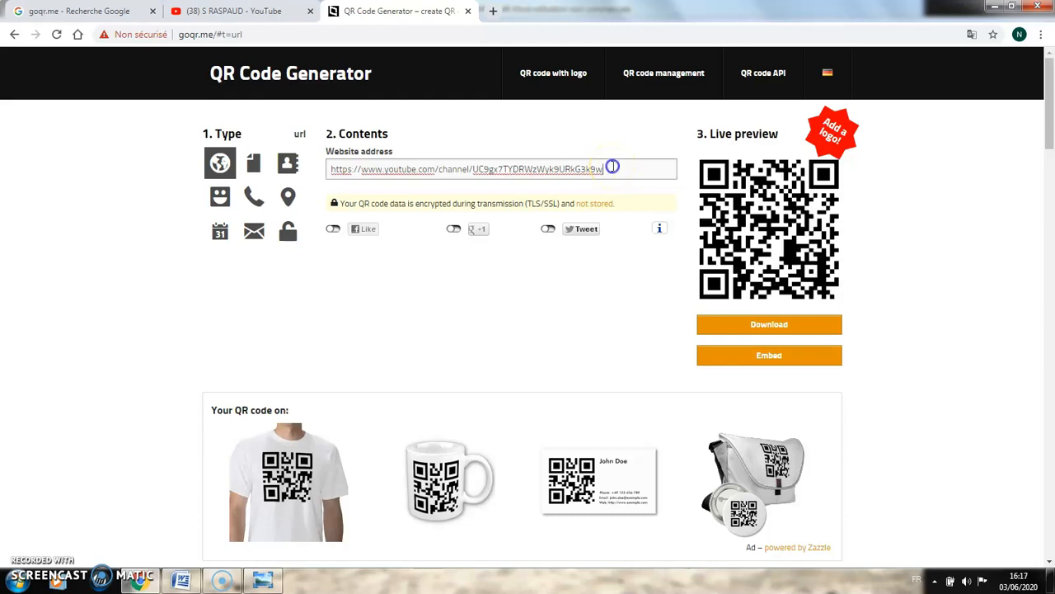
left_click(742, 208)
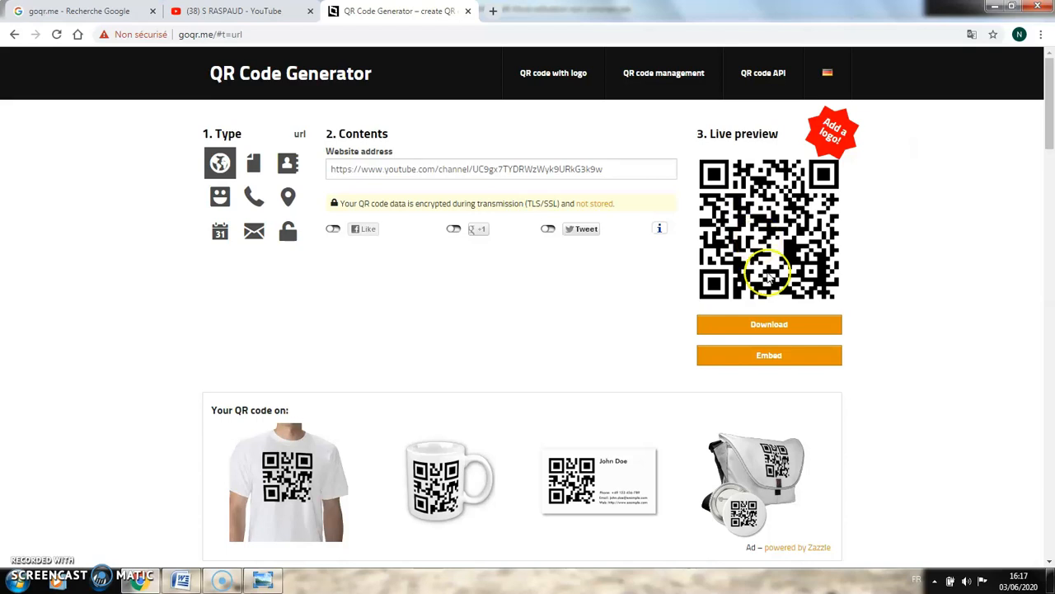
Download the generated QR code as a JPEG with its size set to 150.
left_click(761, 326)
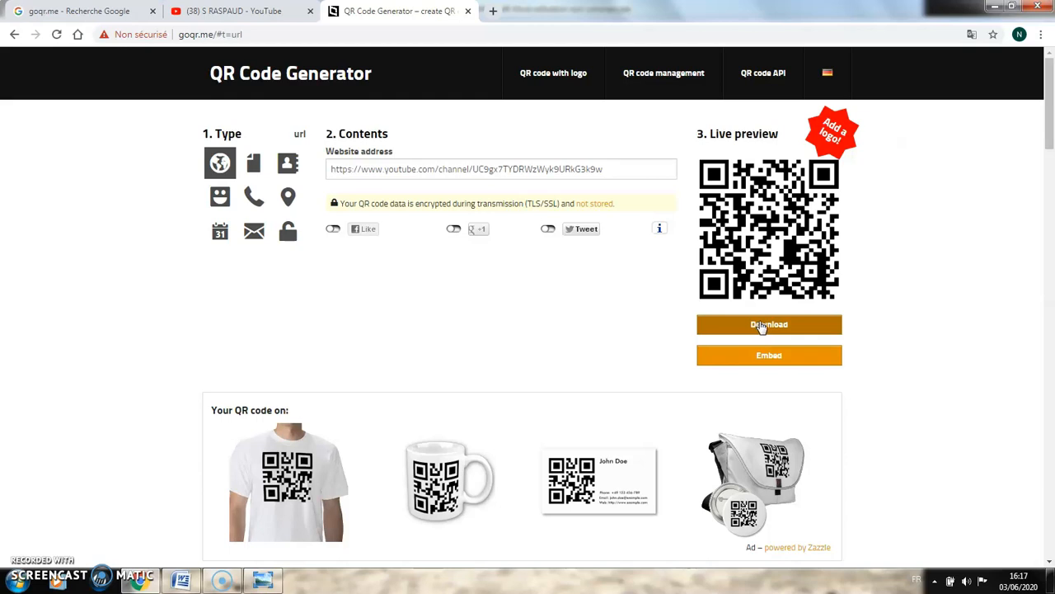
left_click(760, 326)
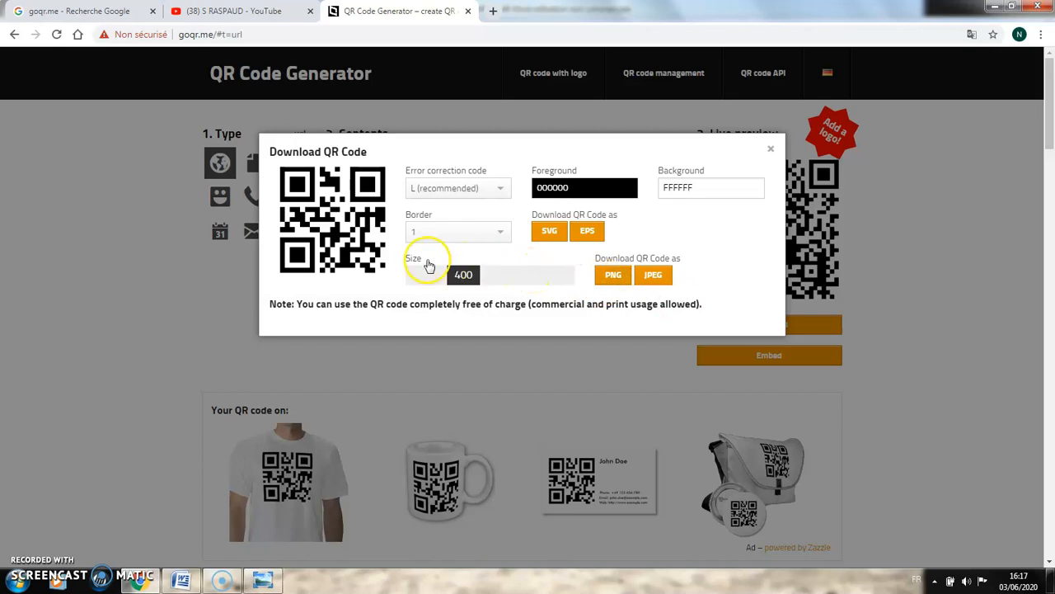
left_click(454, 276)
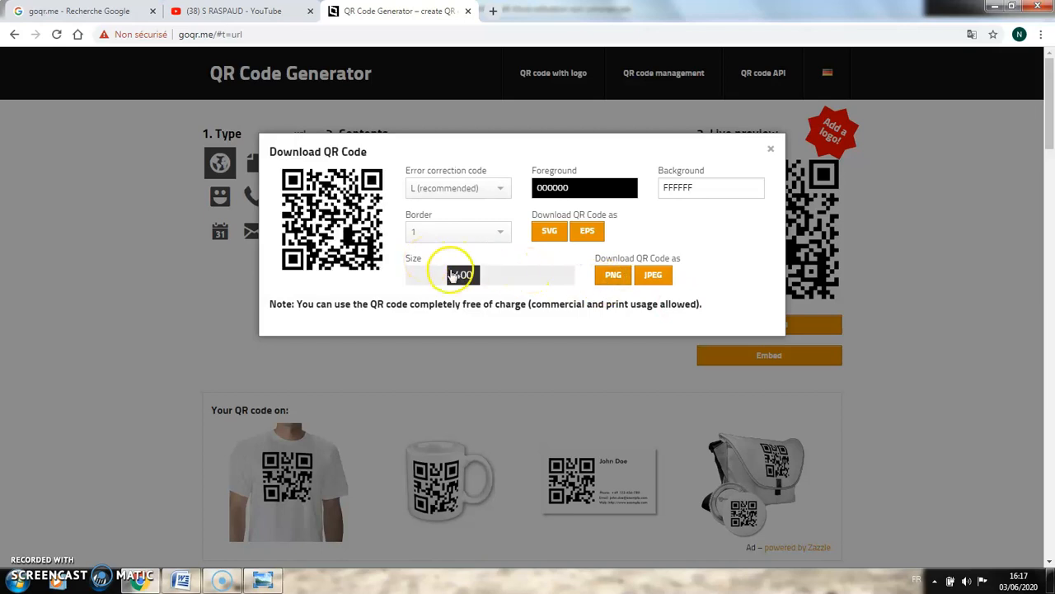
left_click_drag(458, 281, 408, 285)
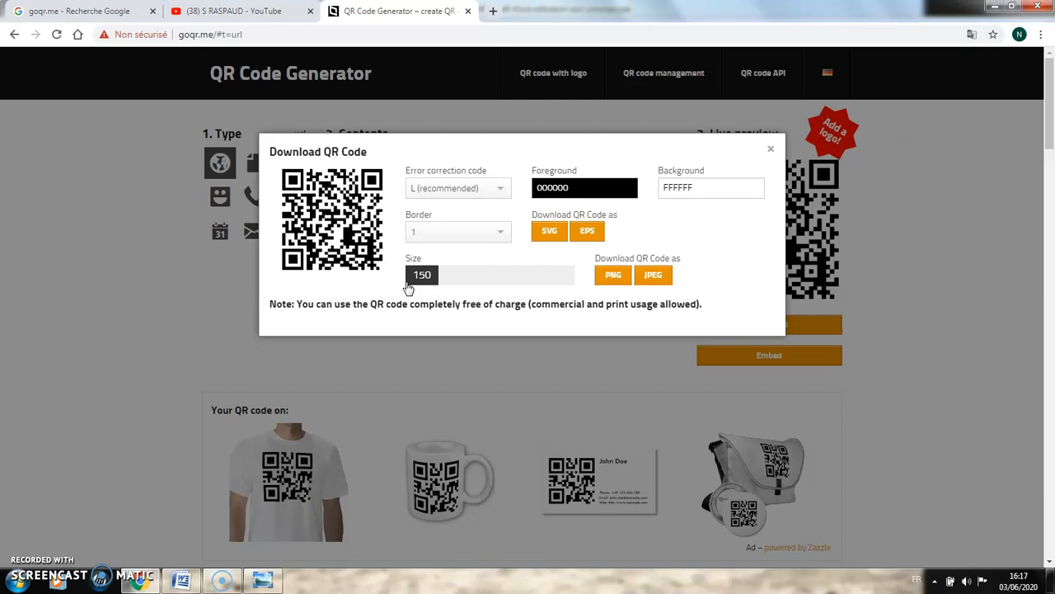
left_click(654, 277)
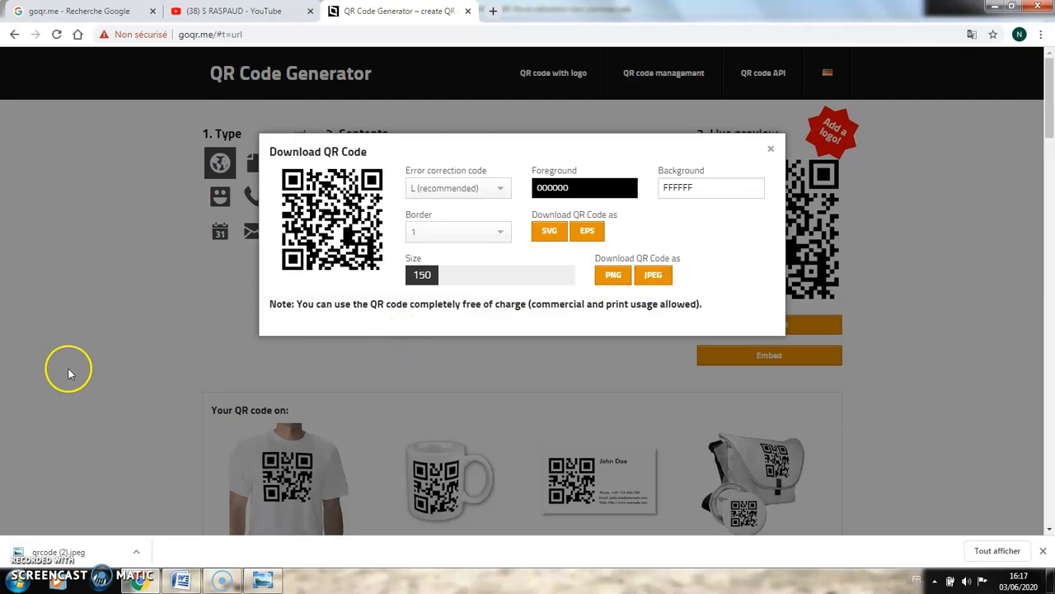
Open the downloaded qrcode (2).jpeg in the photo viewer and copy the image.
left_click(55, 548)
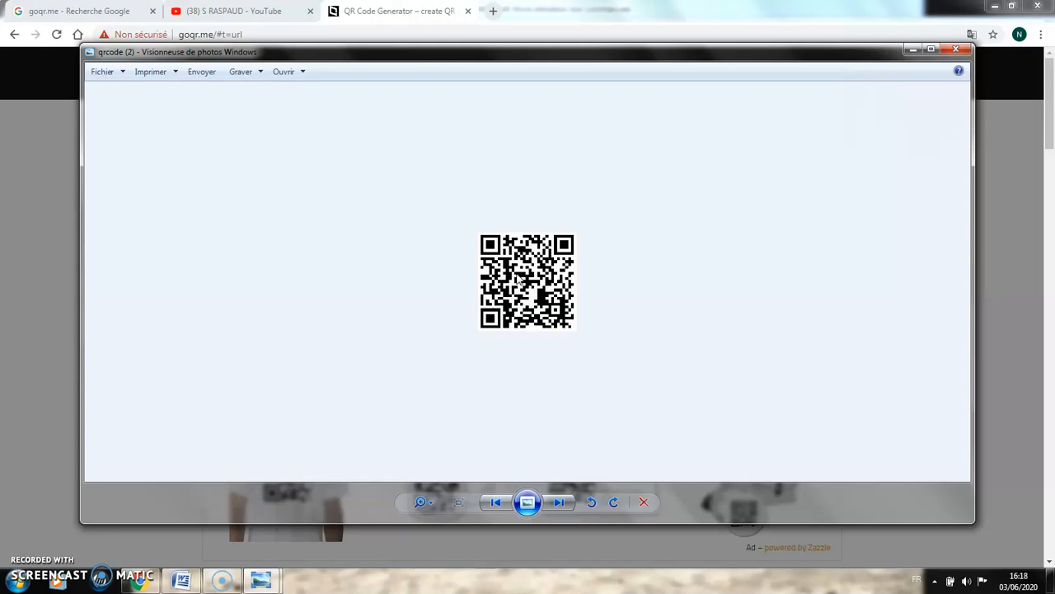
right_click(516, 274)
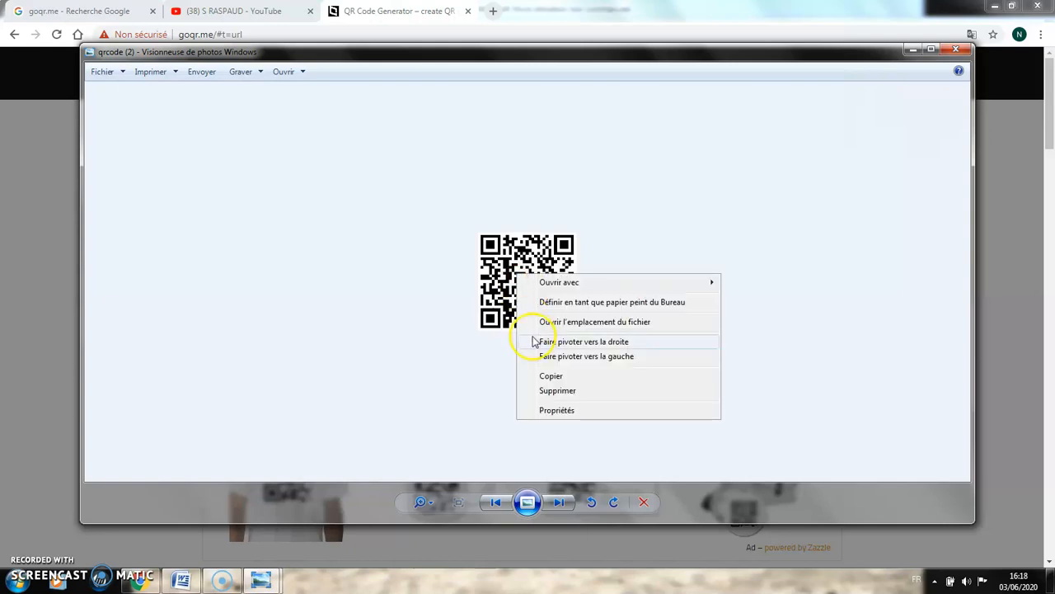
left_click(542, 378)
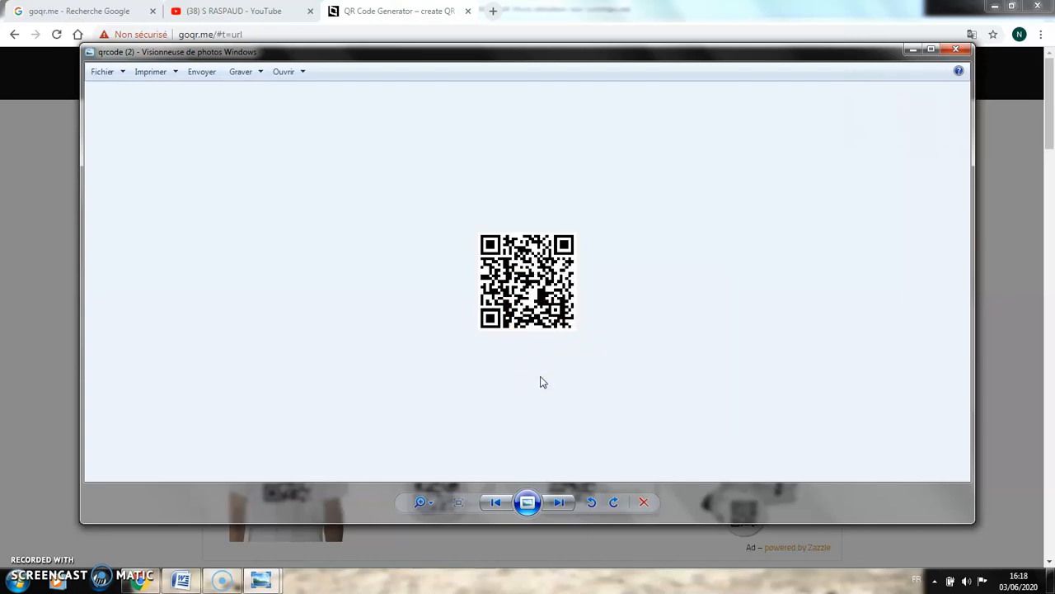
Switch to the blank Word document and enter the title "Chaine Youtube" followed by the channel owner's name, ending with a new line.
mouse_move(192, 582)
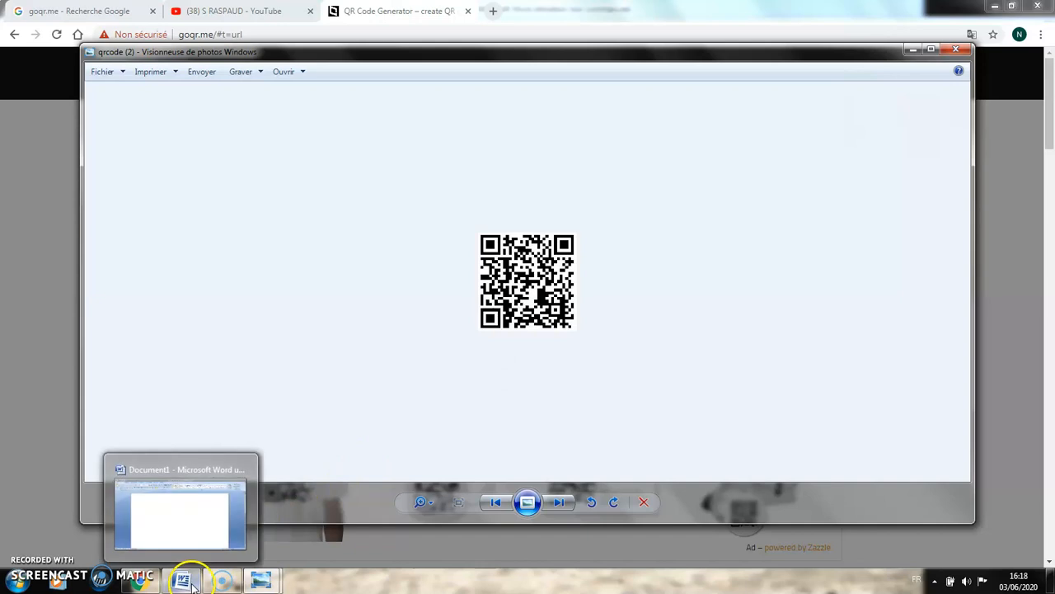
left_click(194, 540)
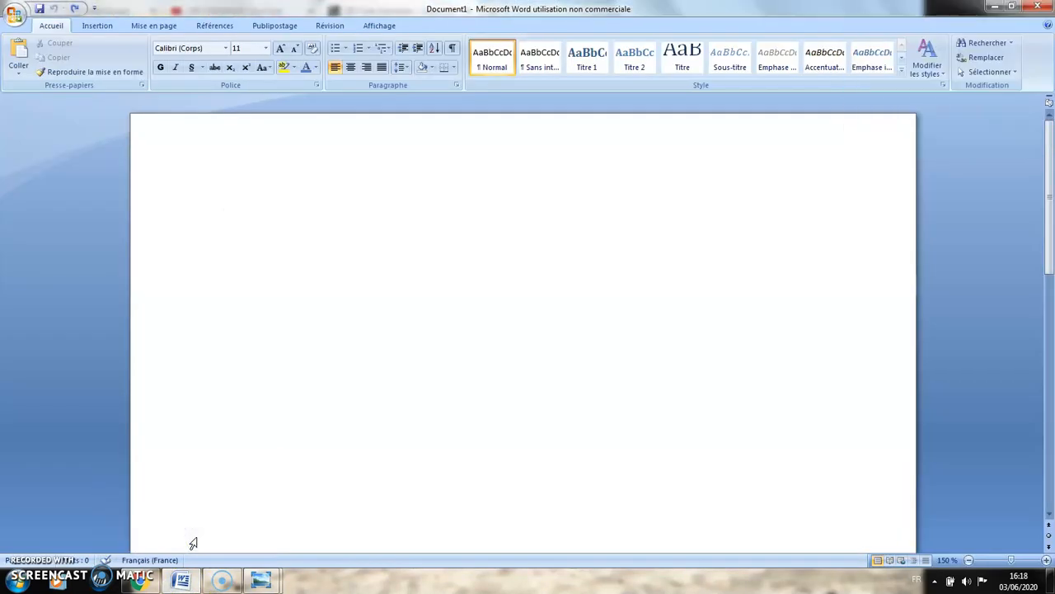
type("Chaine")
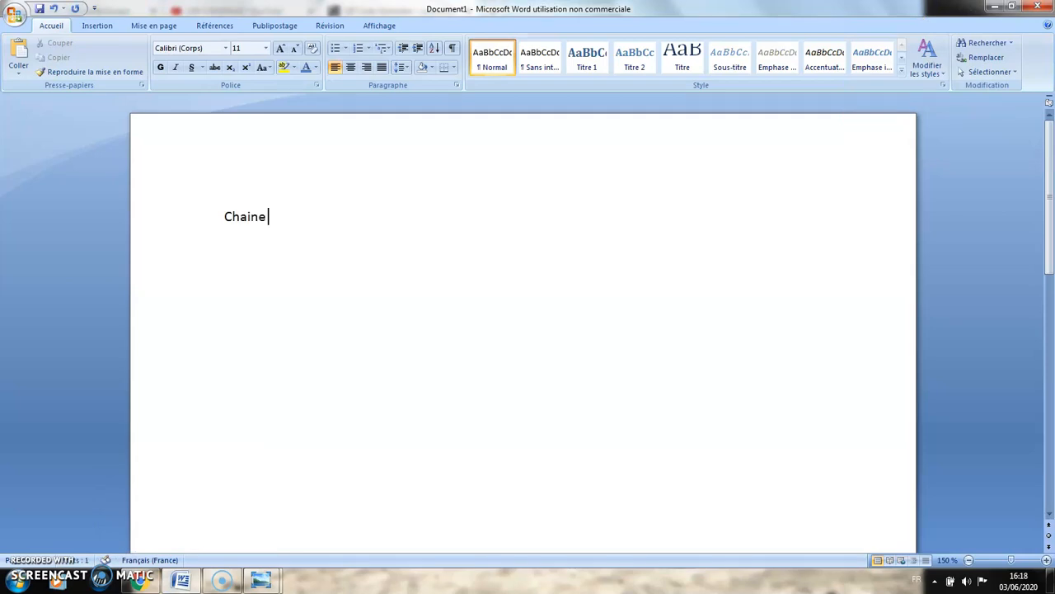
type(" Youtube S Raspaud")
key("Return")
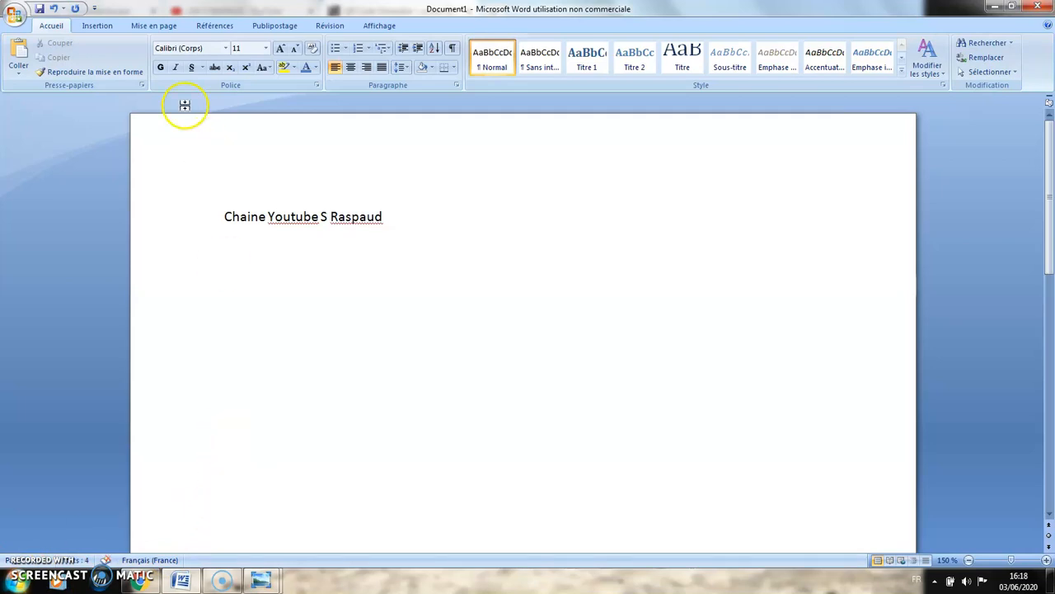
Make the title line bold and underlined, and centre it on the page.
left_click_drag(219, 216, 375, 218)
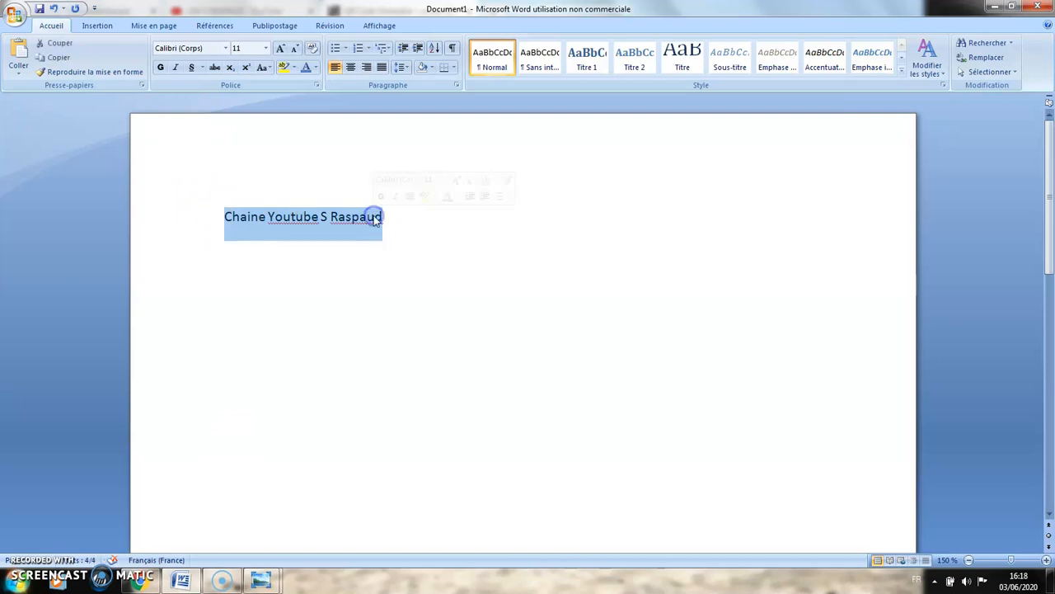
left_click(161, 70)
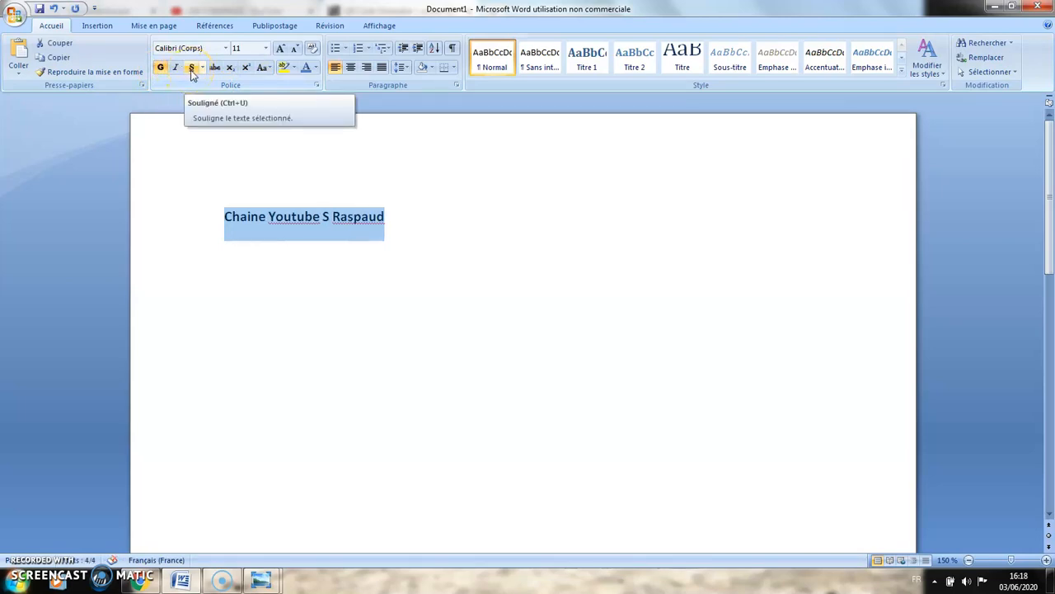
left_click(192, 69)
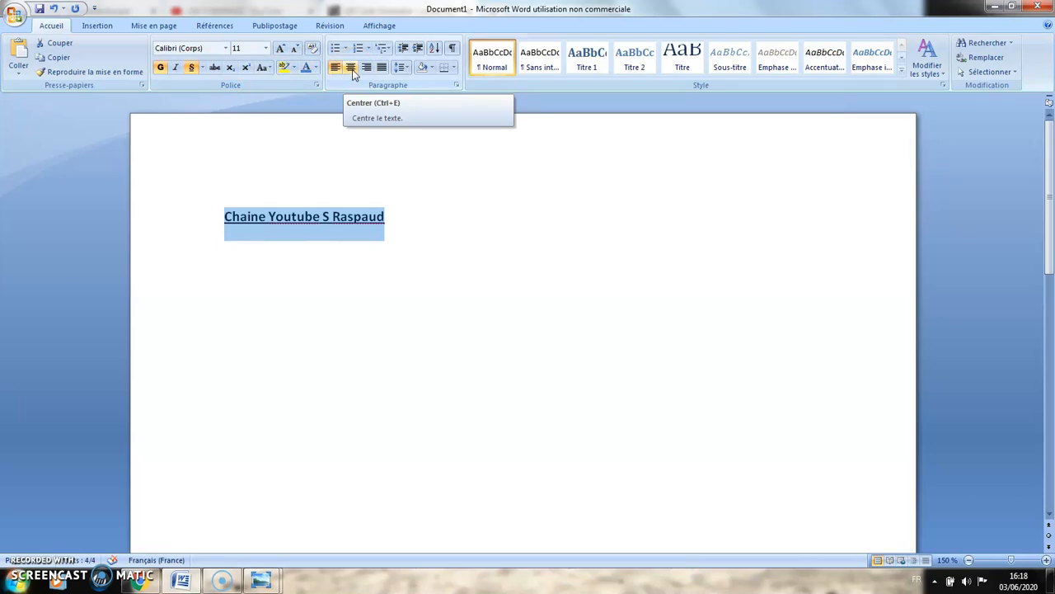
left_click(352, 71)
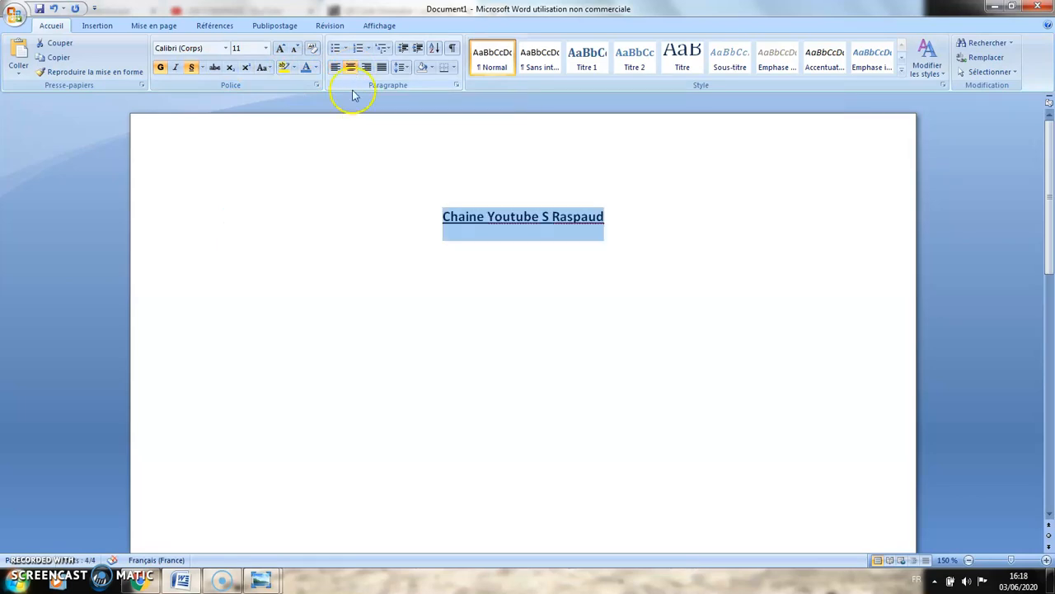
Paste the copied QR code image on the line below the title.
left_click(333, 241)
left_click(299, 247)
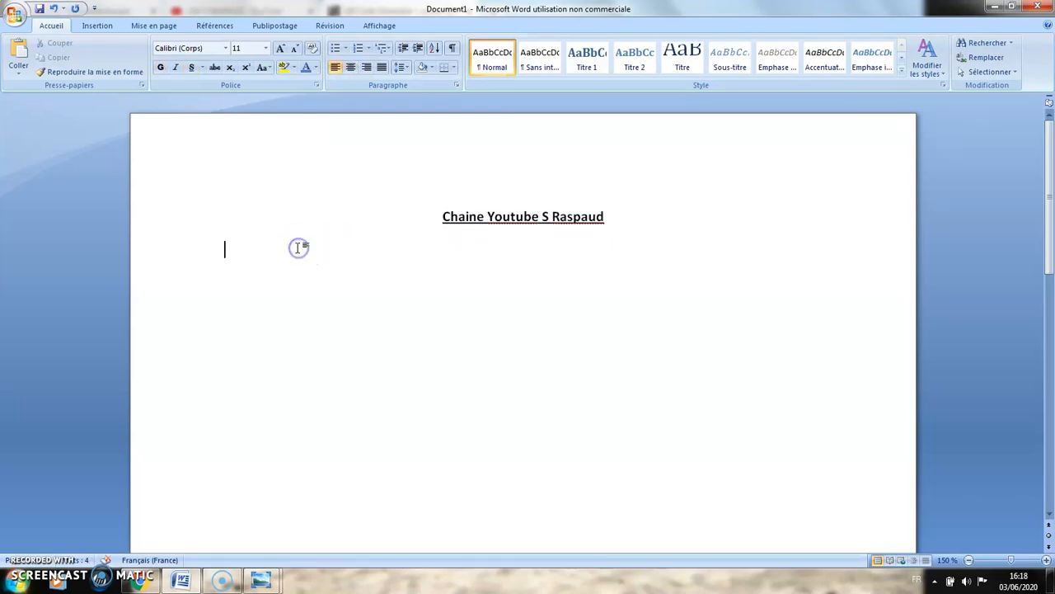
right_click(234, 249)
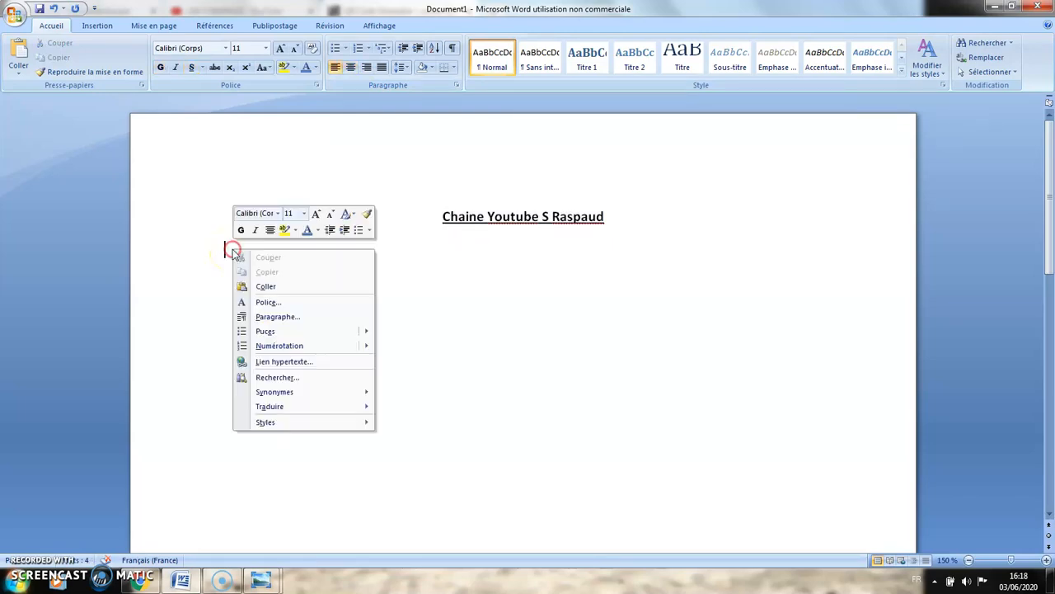
left_click(262, 286)
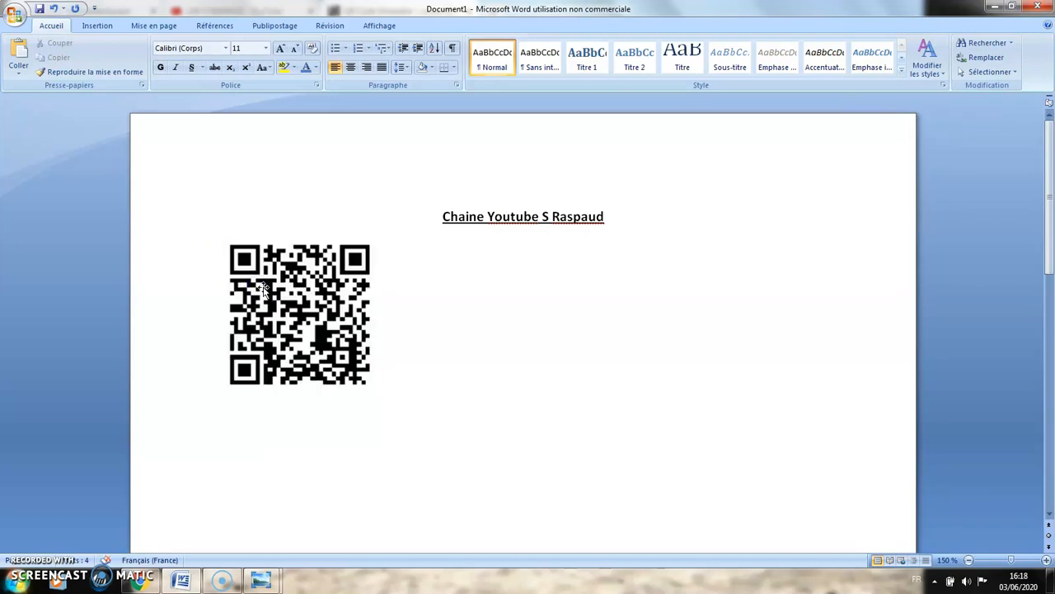
Shrink the QR code image proportionally by about a third and centre it under the title.
left_click(264, 287)
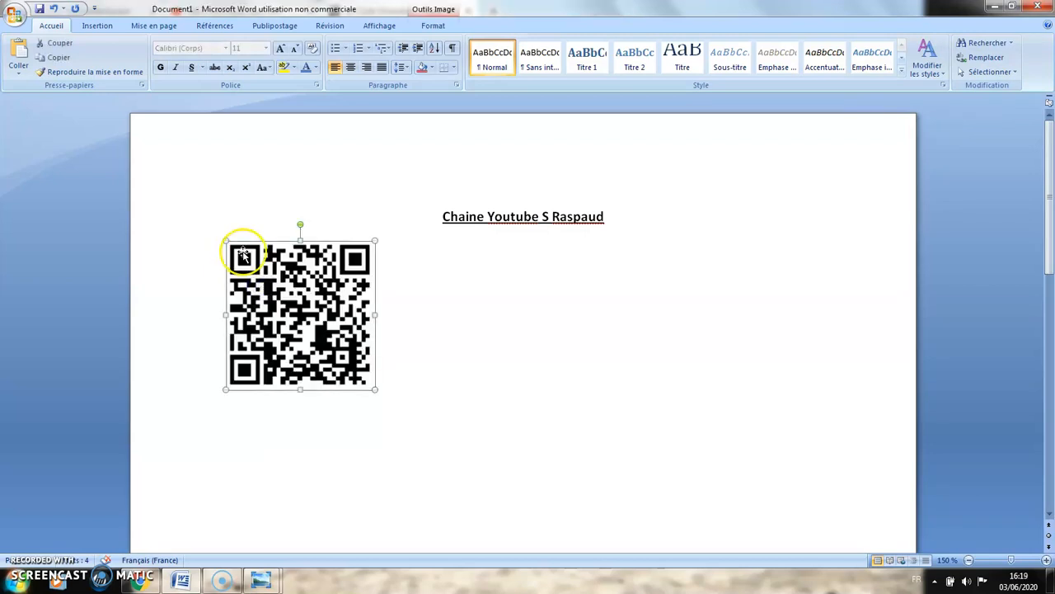
left_click_drag(226, 240, 248, 258)
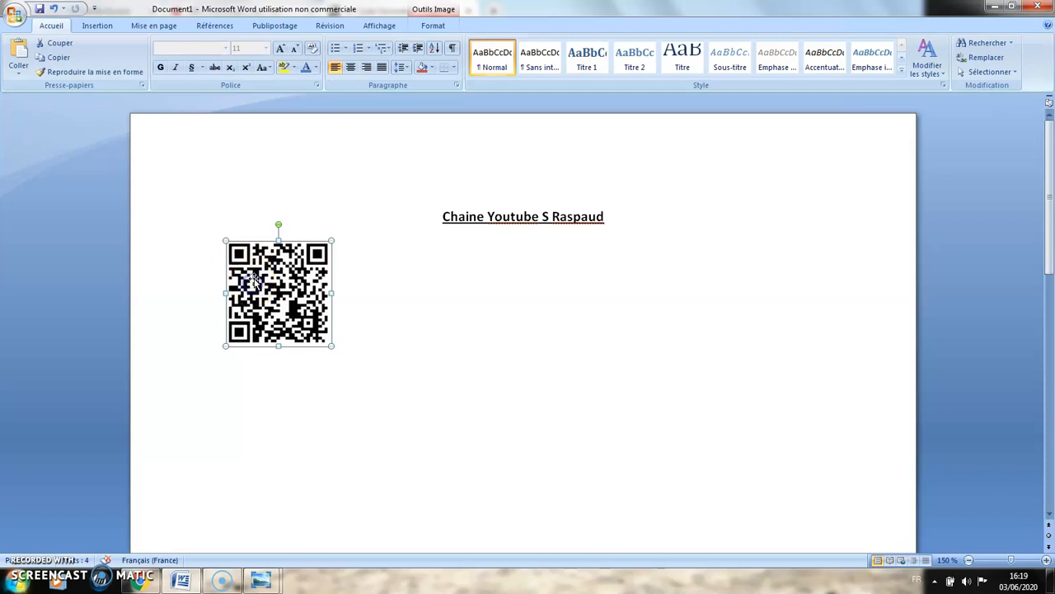
left_click(350, 68)
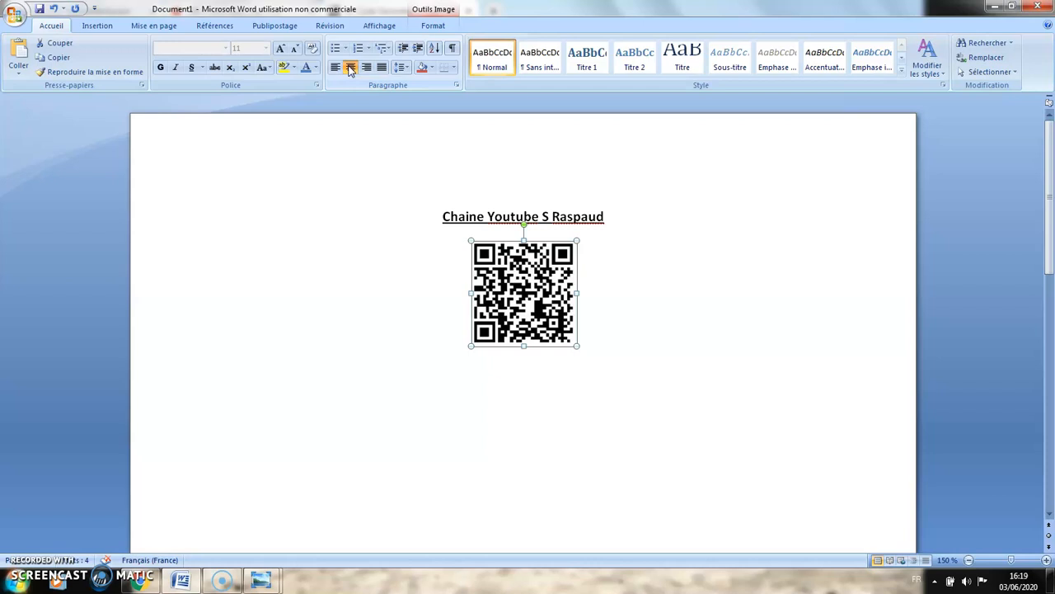